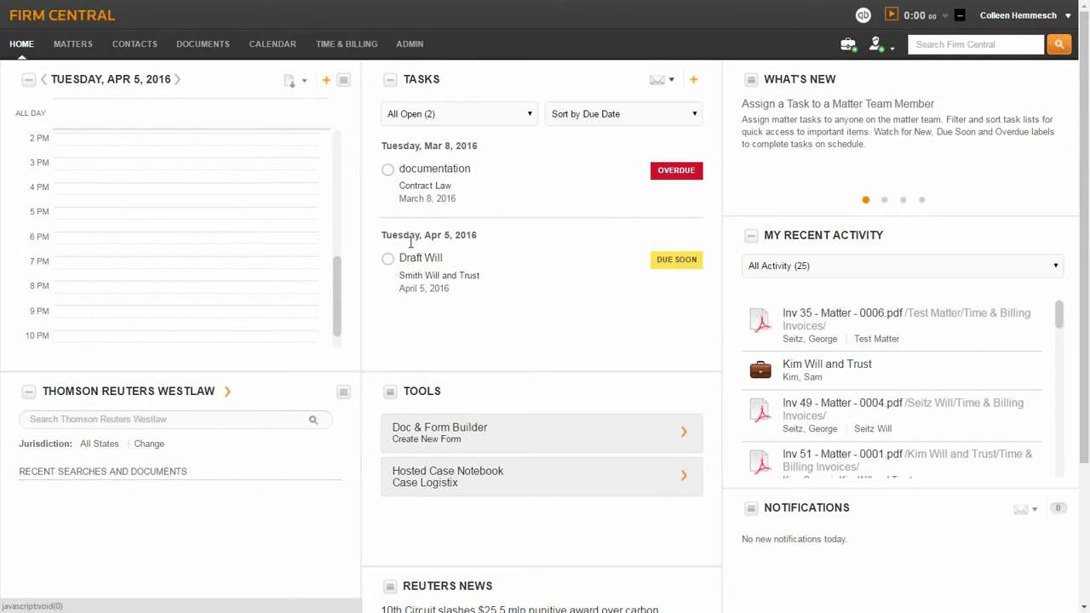
Go to Time & Billing and show its Reports tab listing the six report types.
click(353, 53)
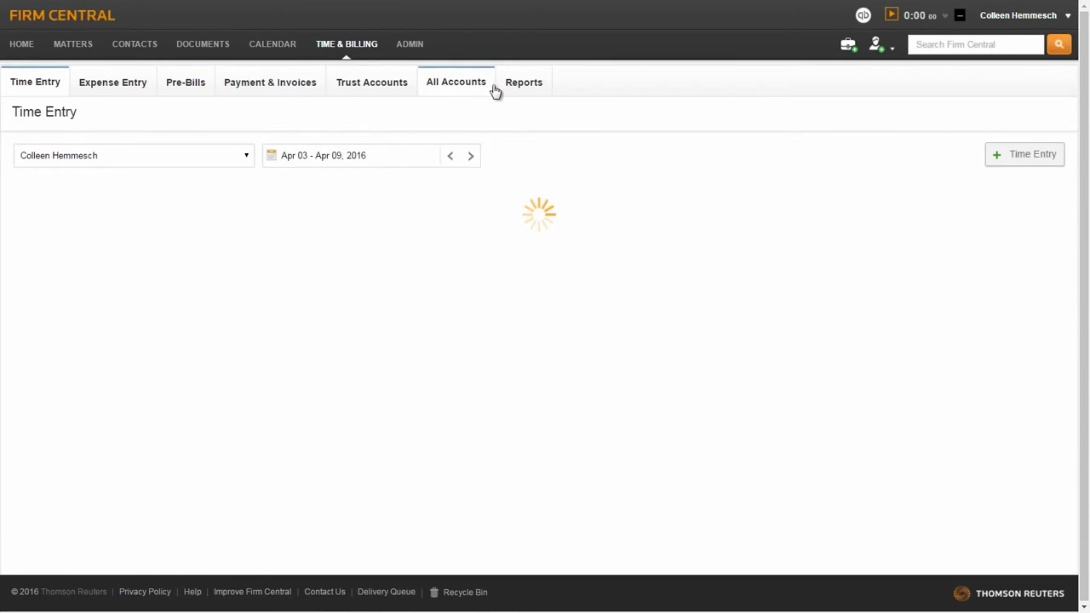
click(526, 85)
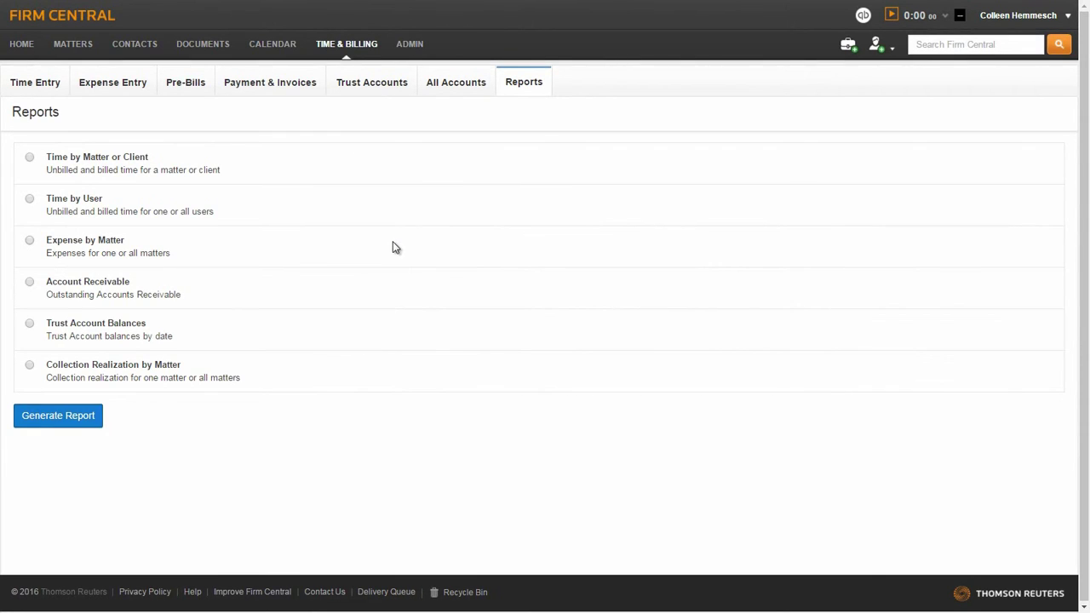
Set up the Time by Matter or Client report for a single looked-up client.
click(30, 161)
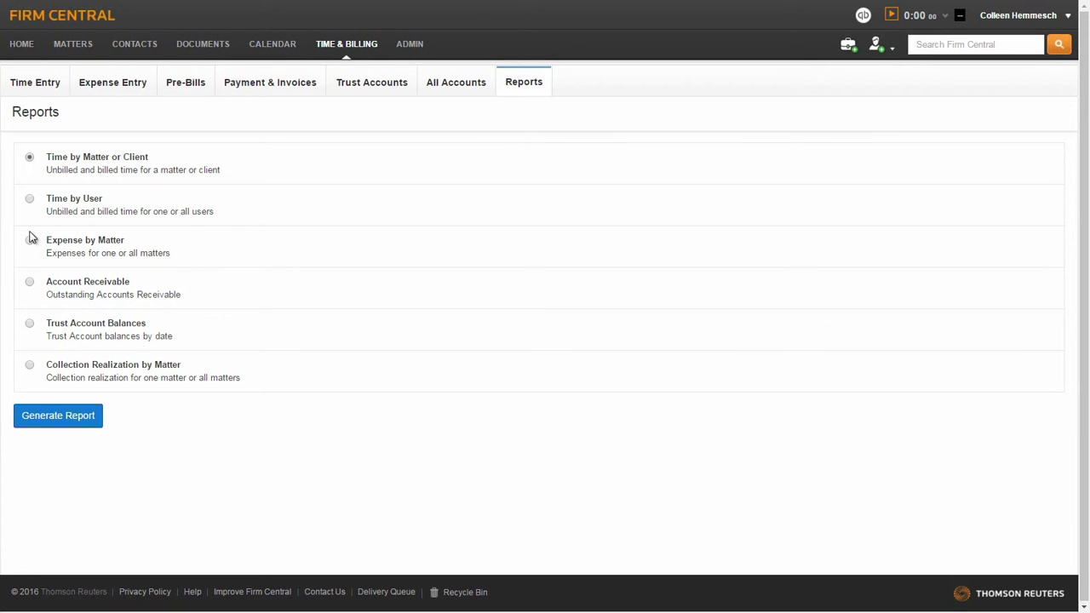
click(47, 419)
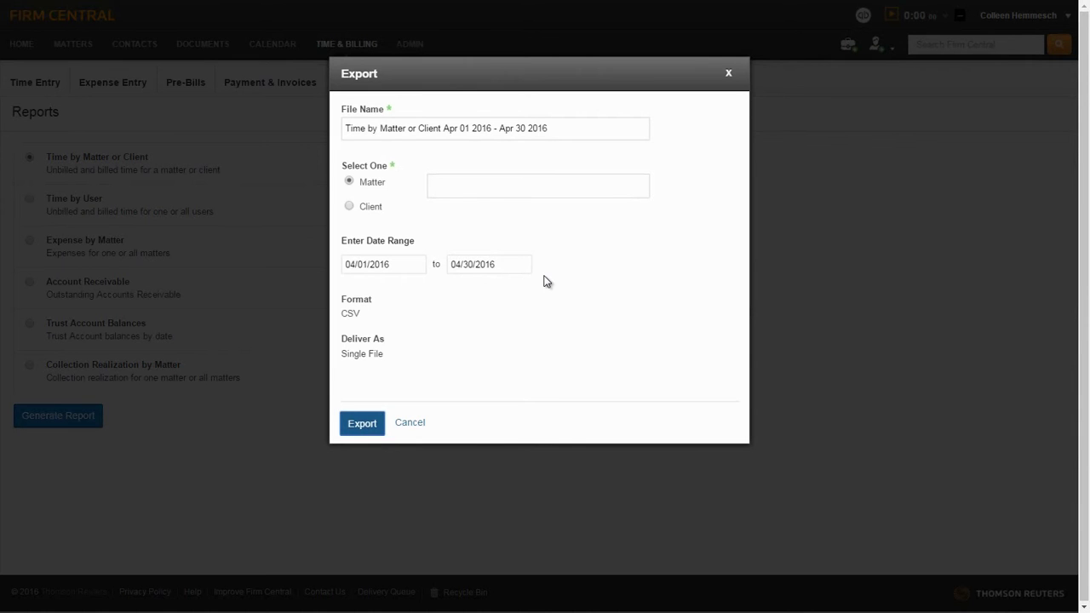
click(350, 207)
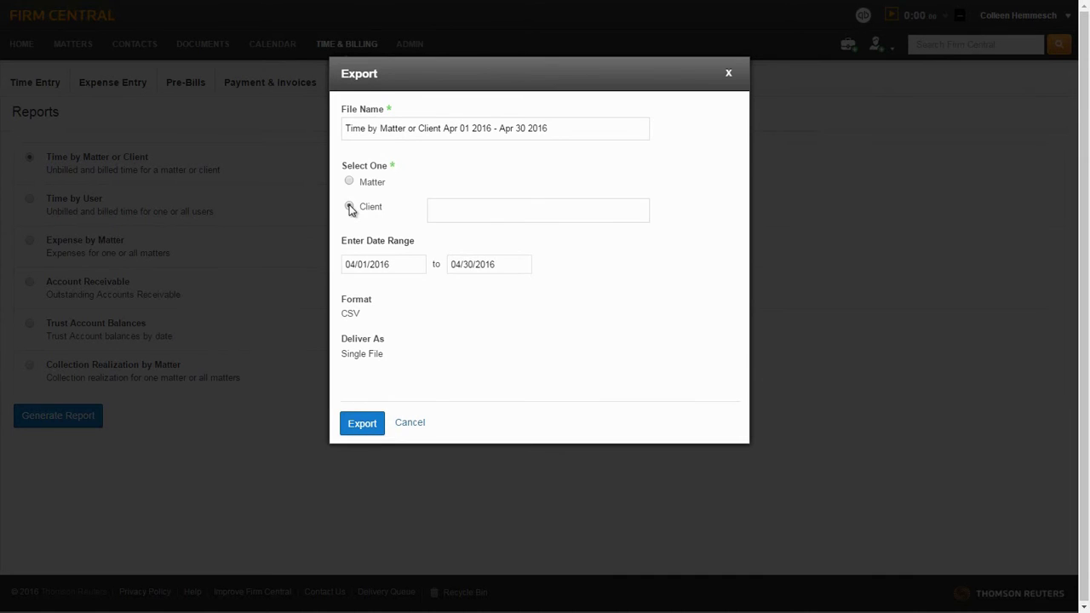
click(467, 213)
text(sam)
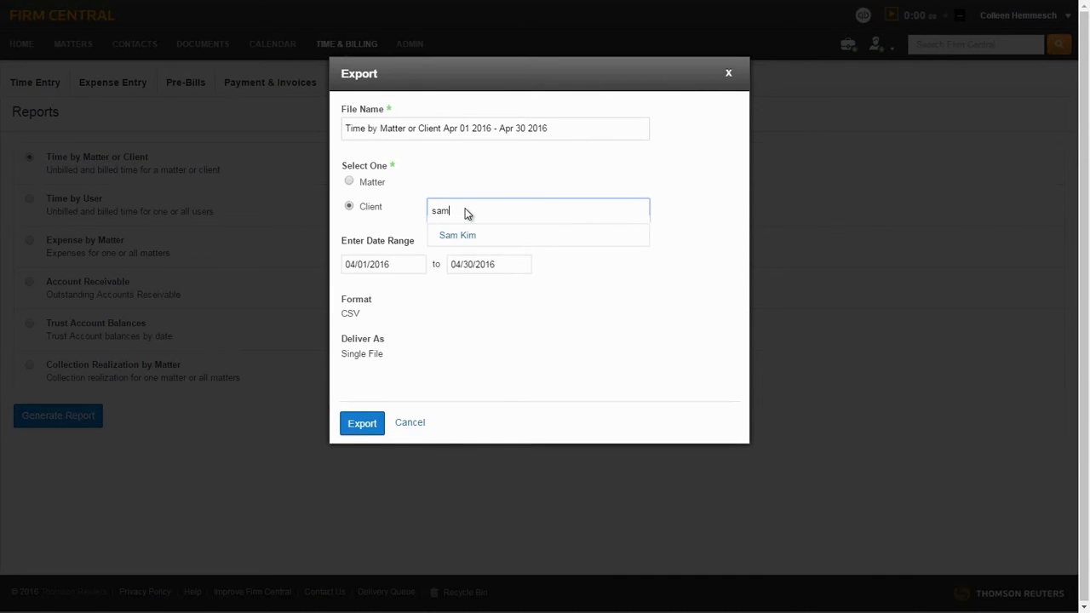
click(460, 237)
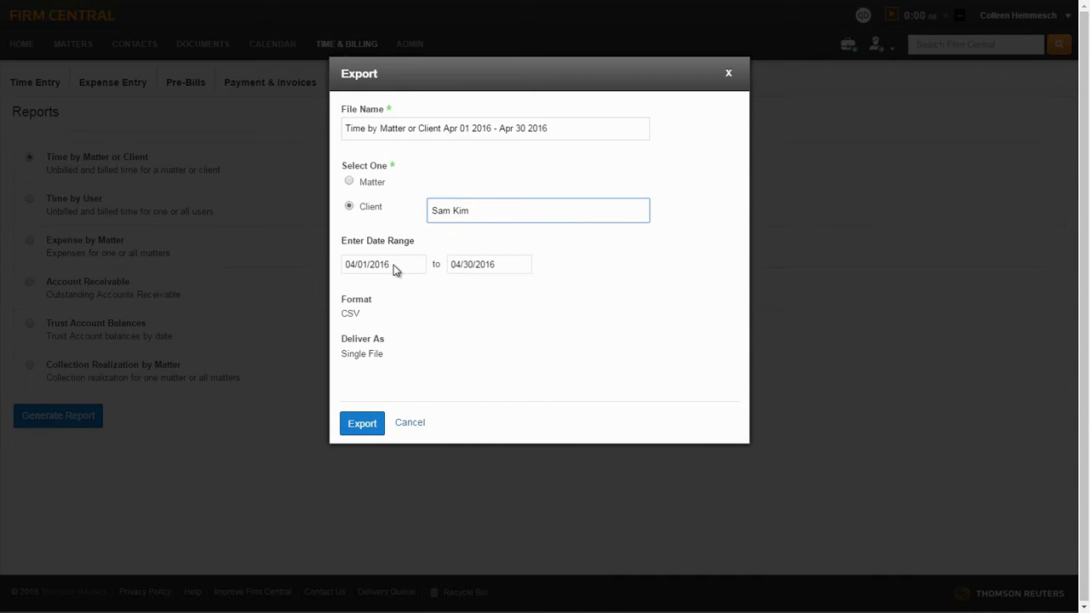
Export the report, download the CSV and open it in Excel.
click(360, 429)
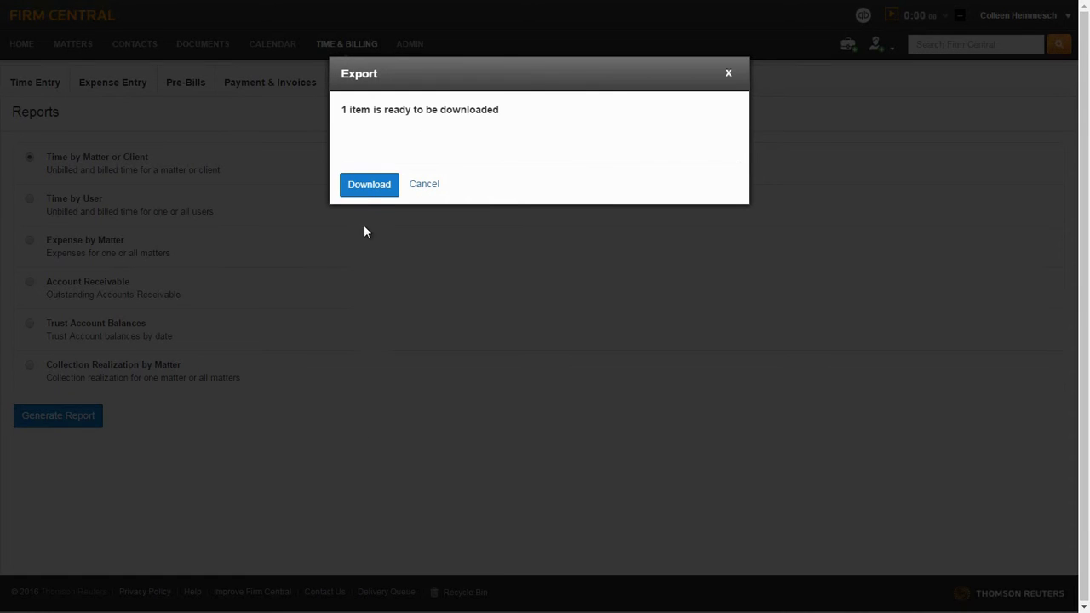
click(368, 190)
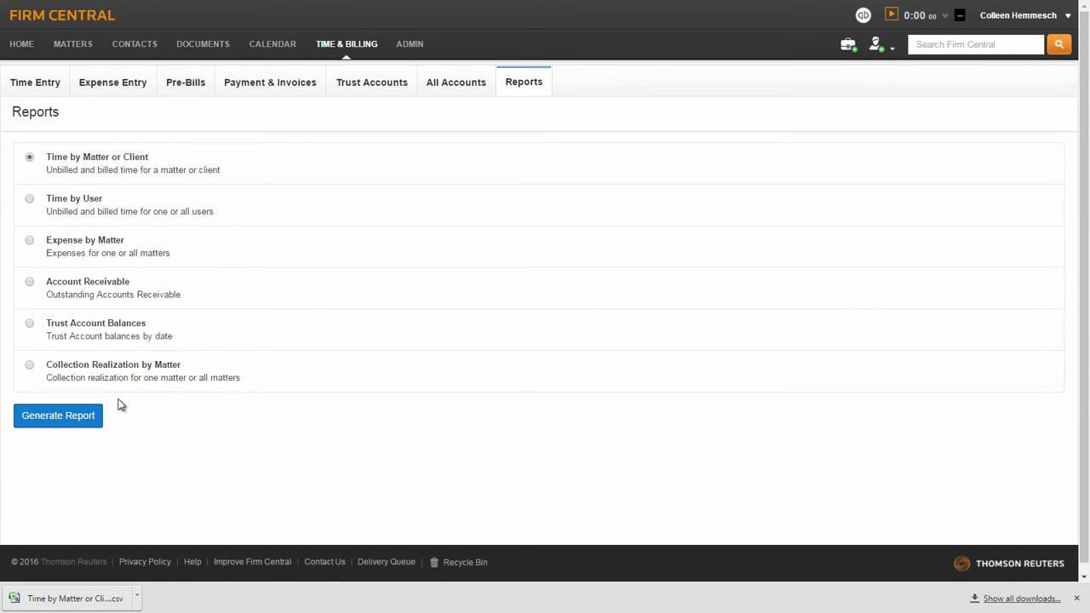
click(62, 597)
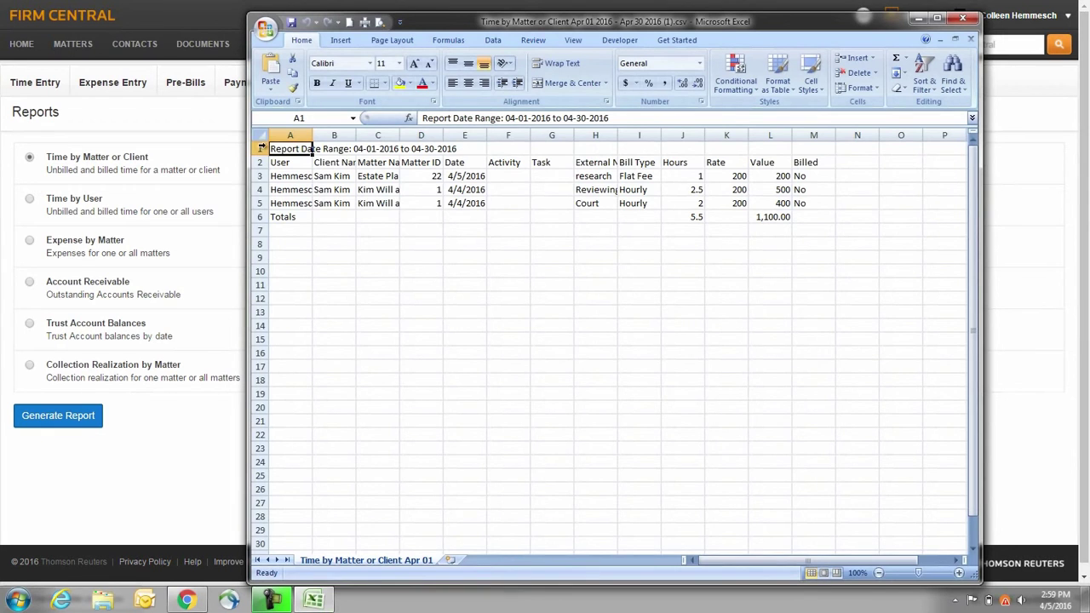
Select the whole sheet to review the three time entries totalling 5.5 hours and 1,100.00.
click(261, 136)
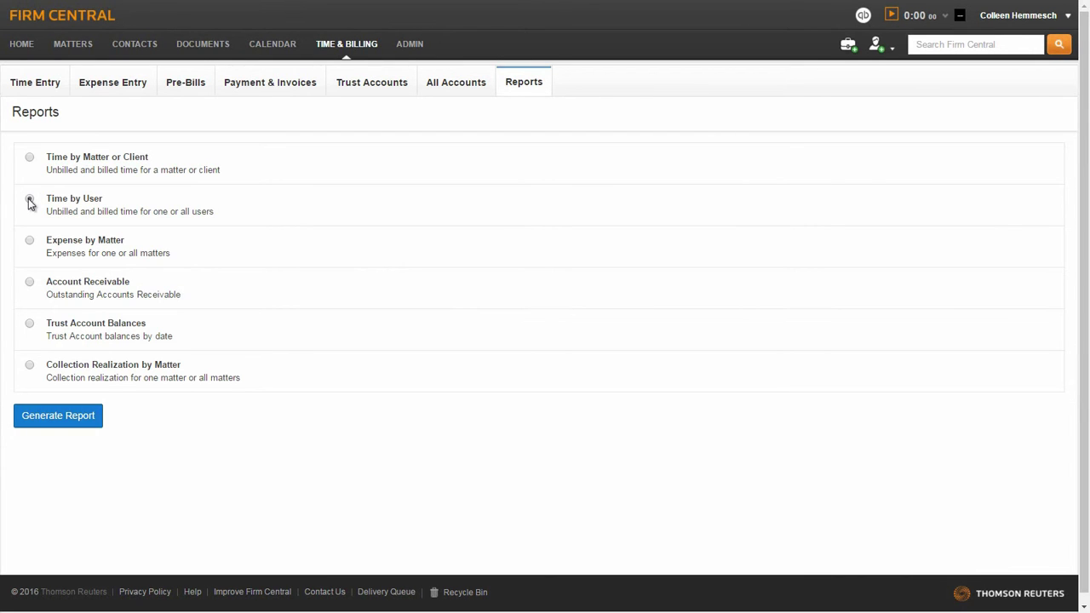
Export the Time by User report for the current single user for April 2016.
click(29, 201)
click(65, 418)
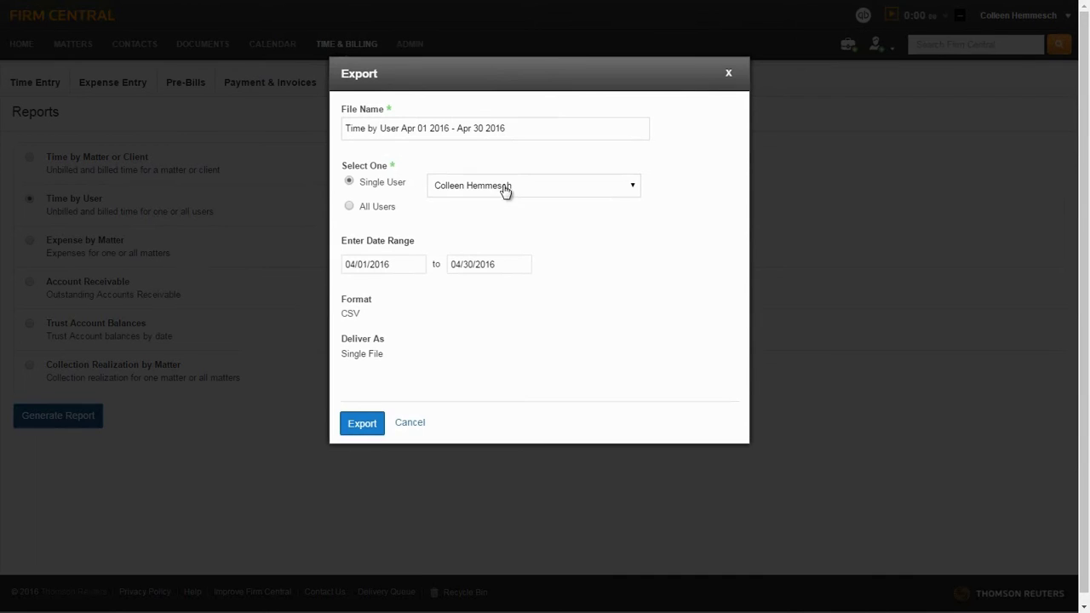
click(538, 186)
click(537, 186)
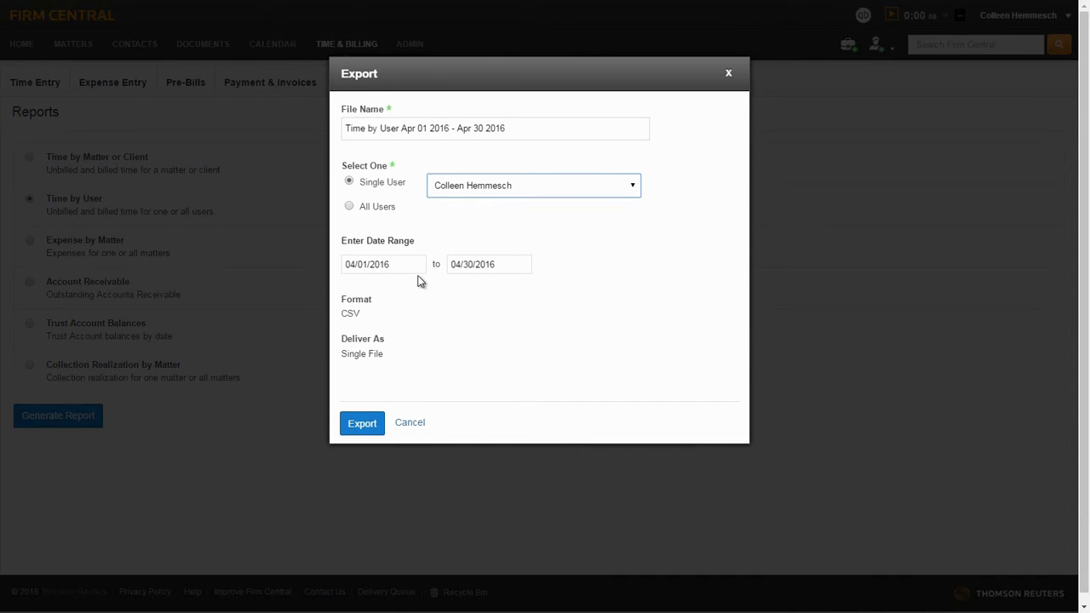
click(359, 429)
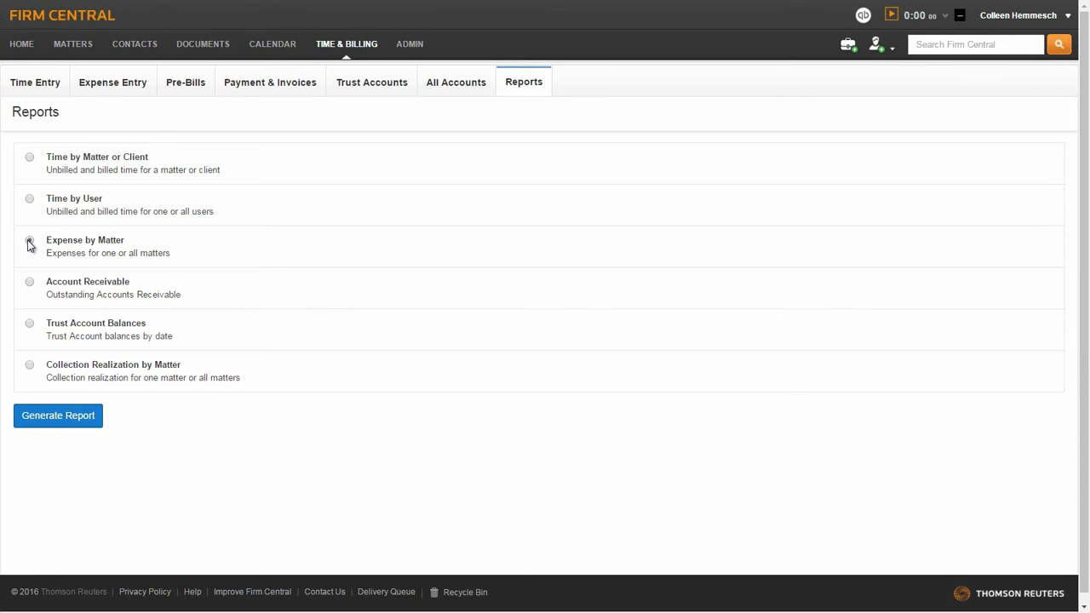
Export the Expense by Matter report for the chosen will-and-trust matter and download the CSV.
click(30, 243)
click(34, 420)
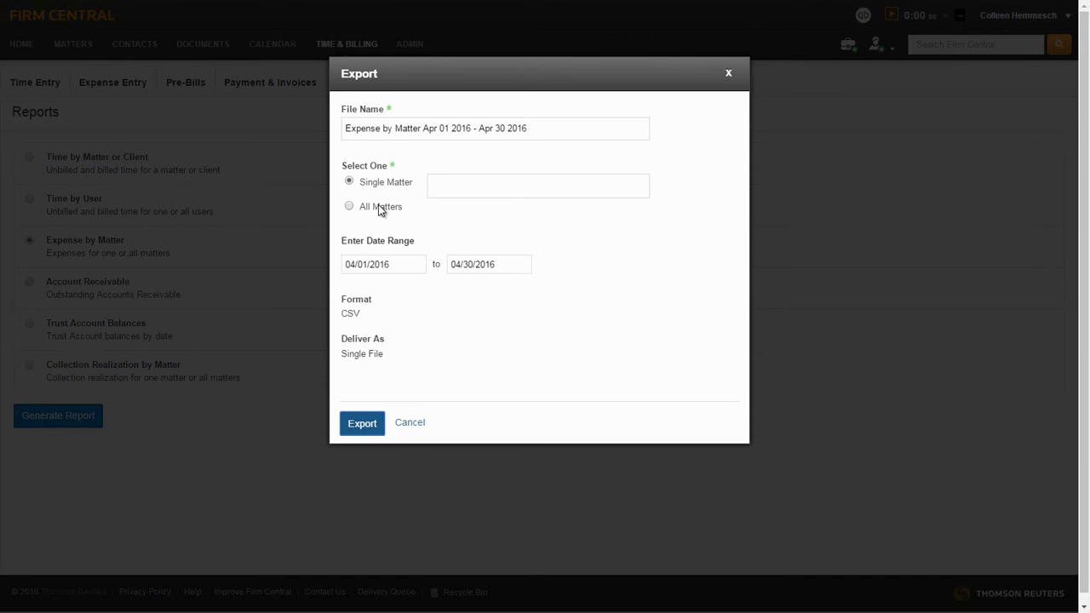
click(457, 189)
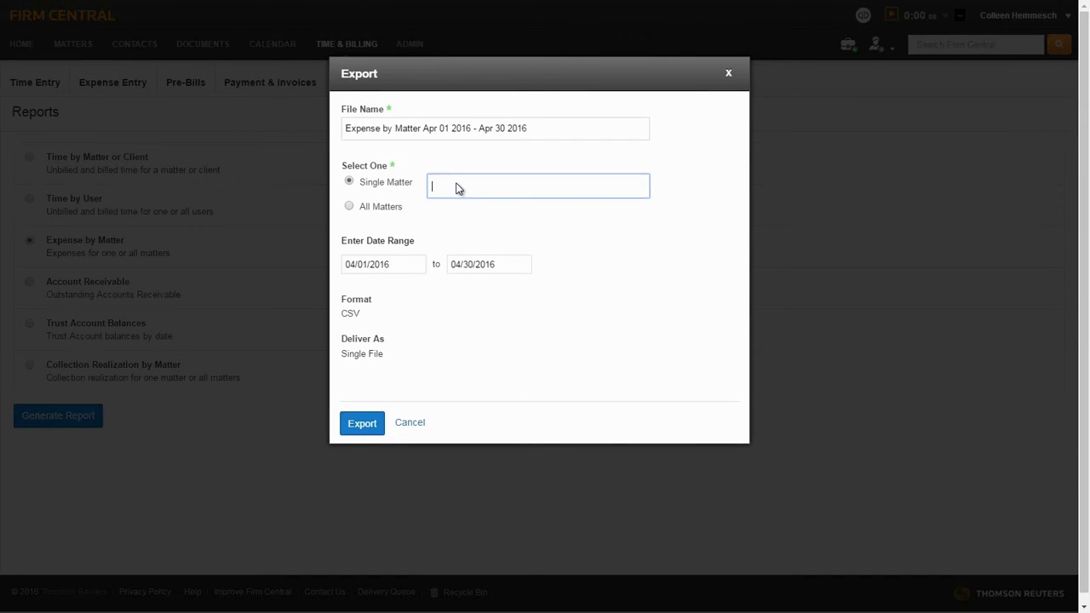
click(453, 120)
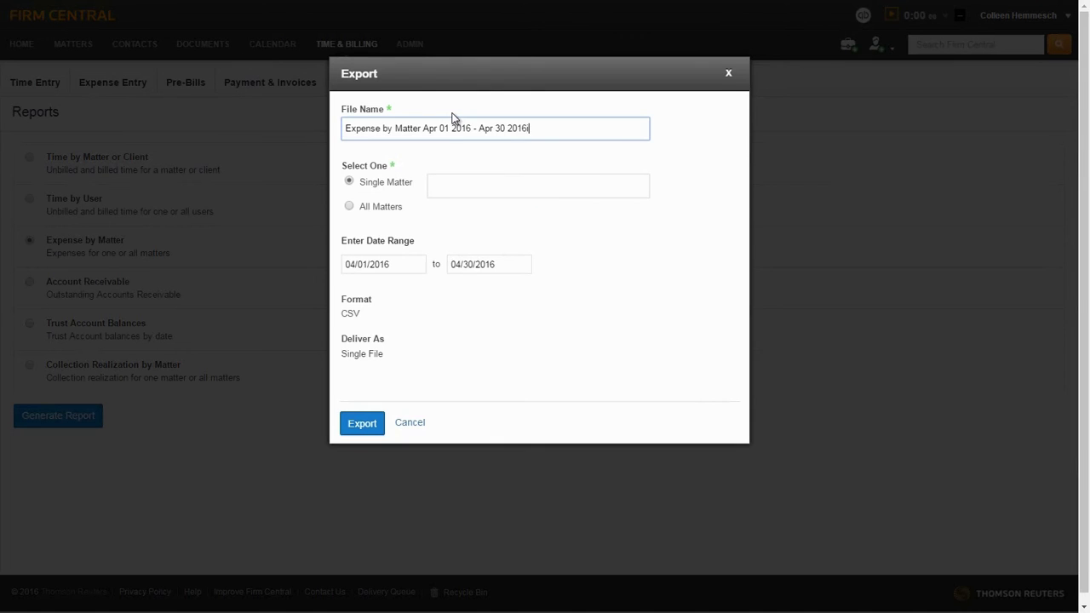
click(459, 194)
text(kim)
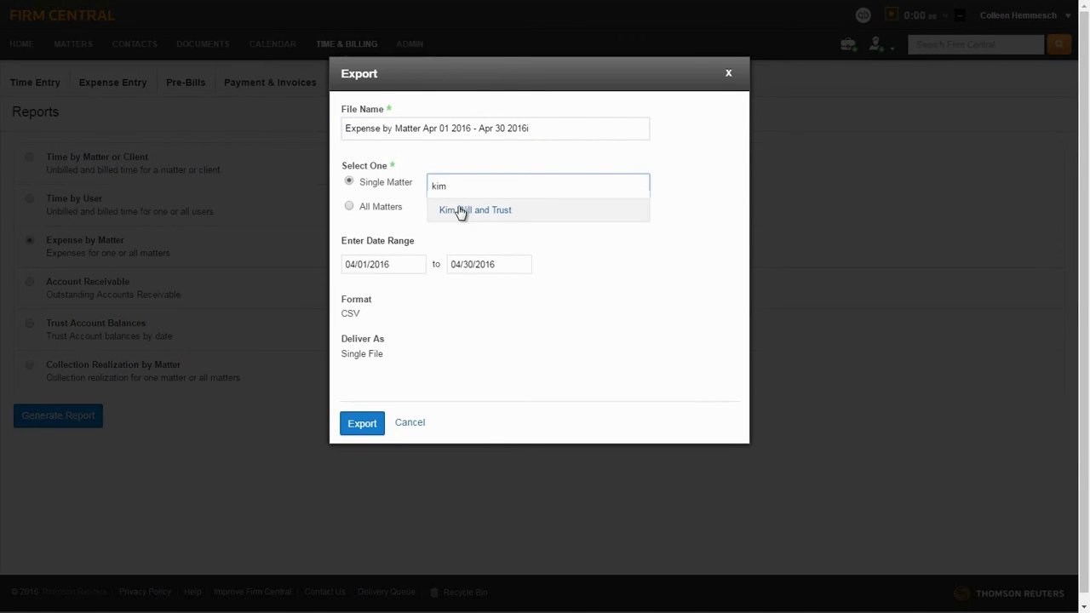
click(459, 210)
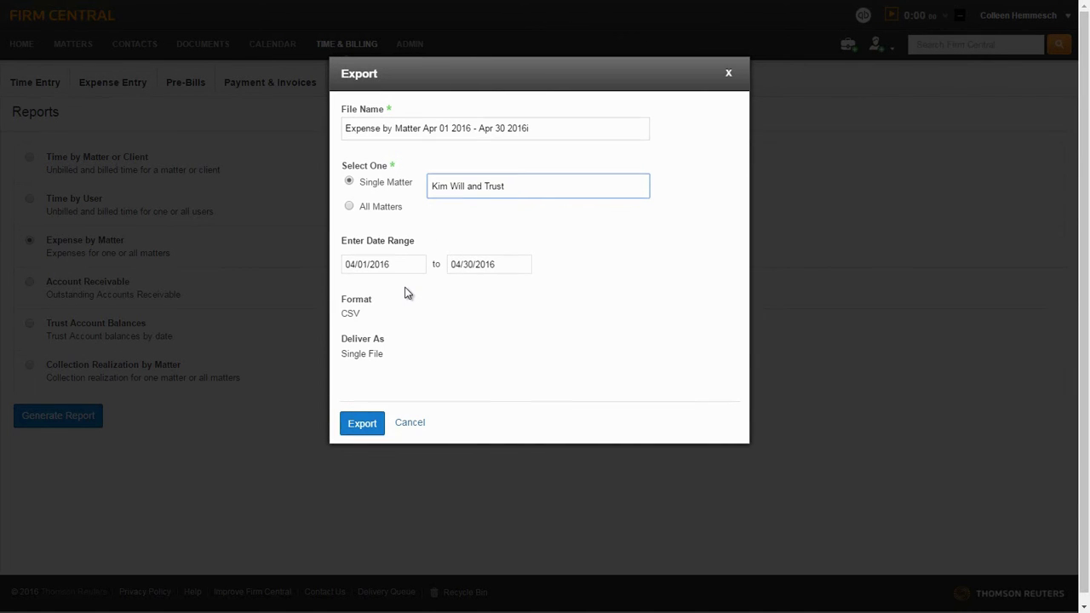
click(362, 424)
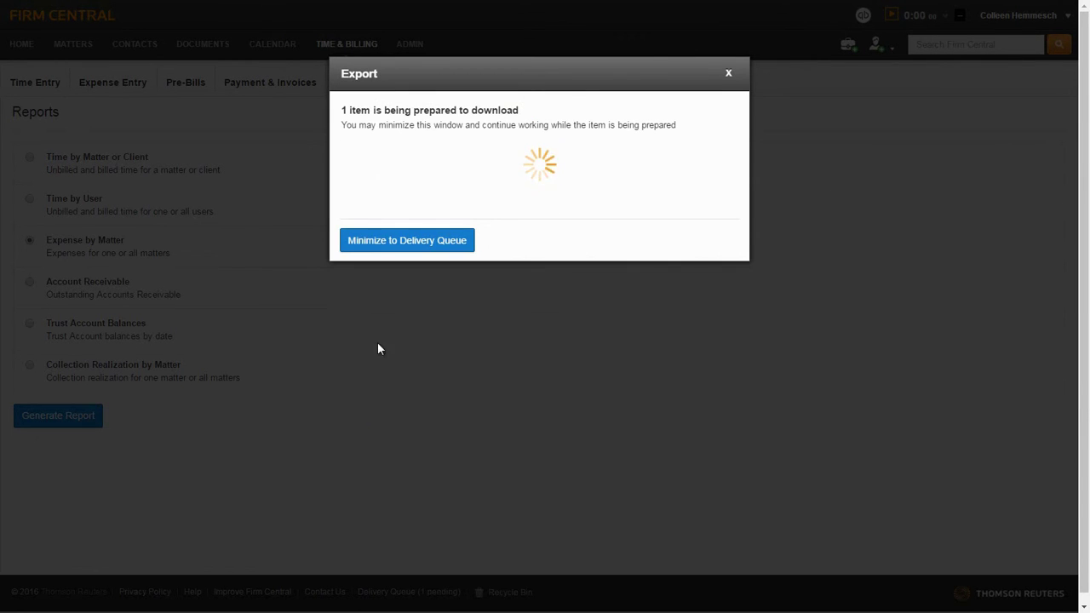
click(378, 193)
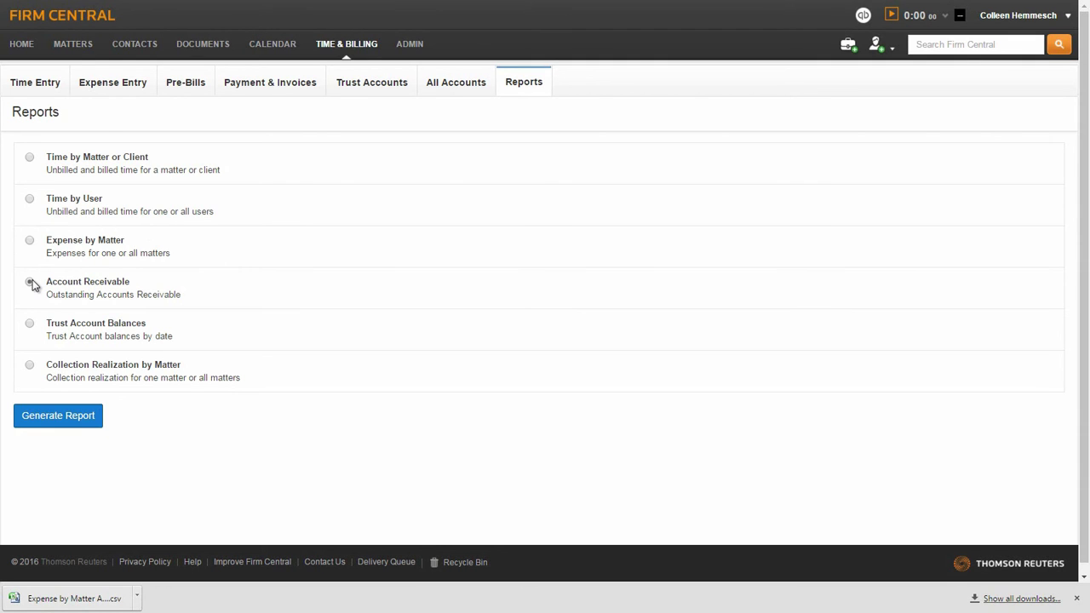
Export and download the Account Receivable report for Apr 01–Apr 30 2016 as CSV.
click(52, 416)
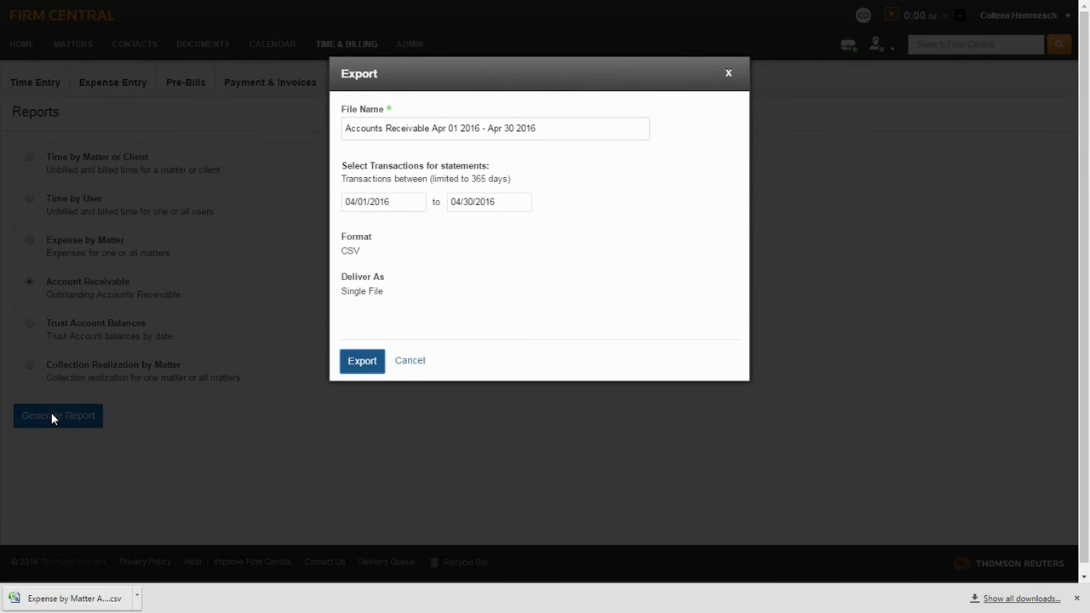
click(358, 368)
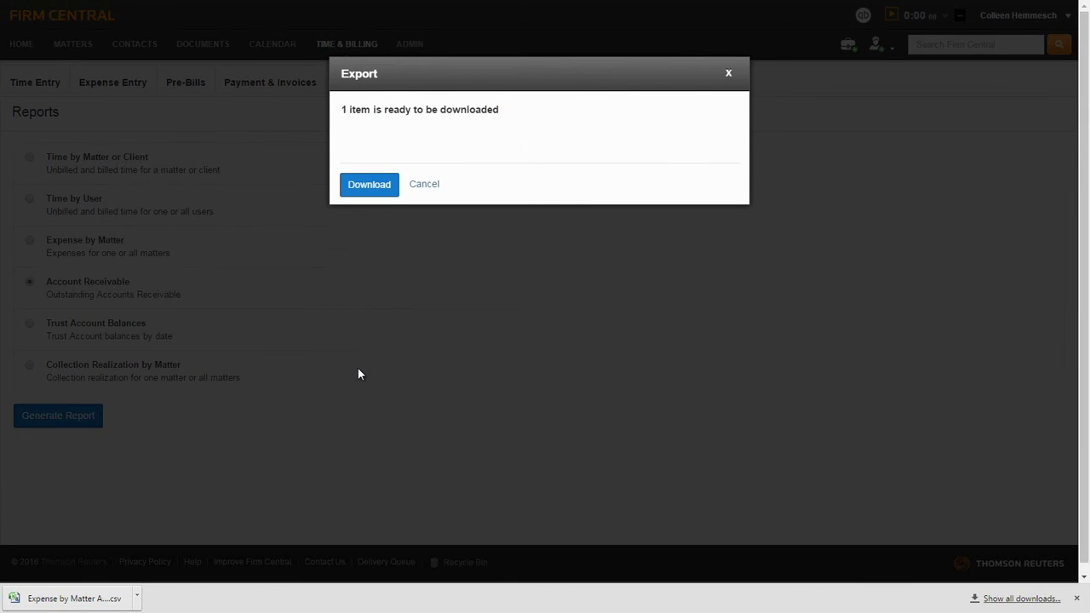
click(377, 185)
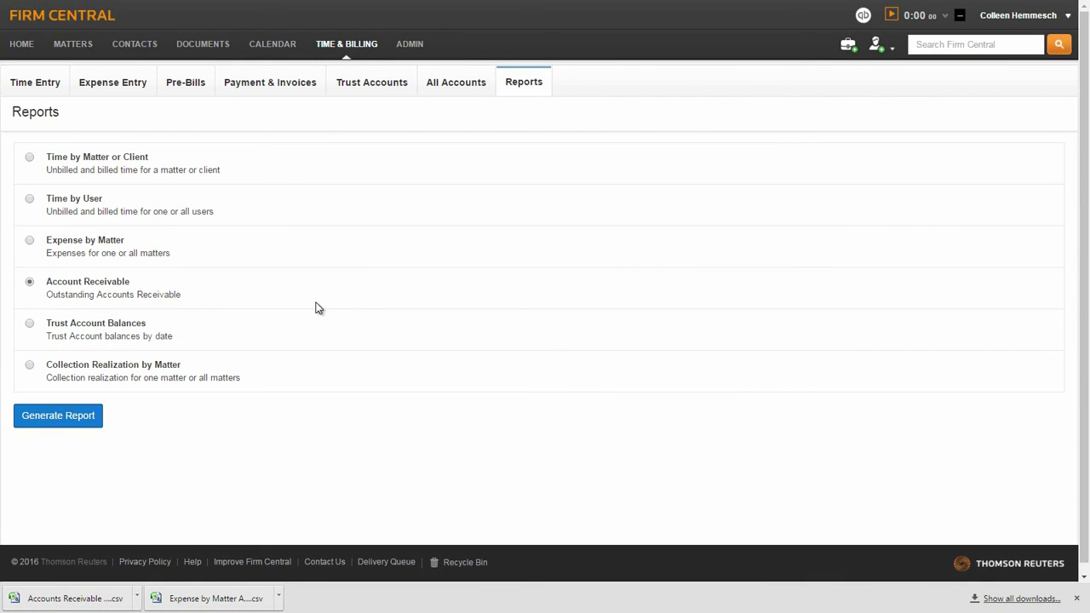
Export and download the Trust Account Balances report as of 04/05/2016 as CSV.
click(31, 323)
click(54, 419)
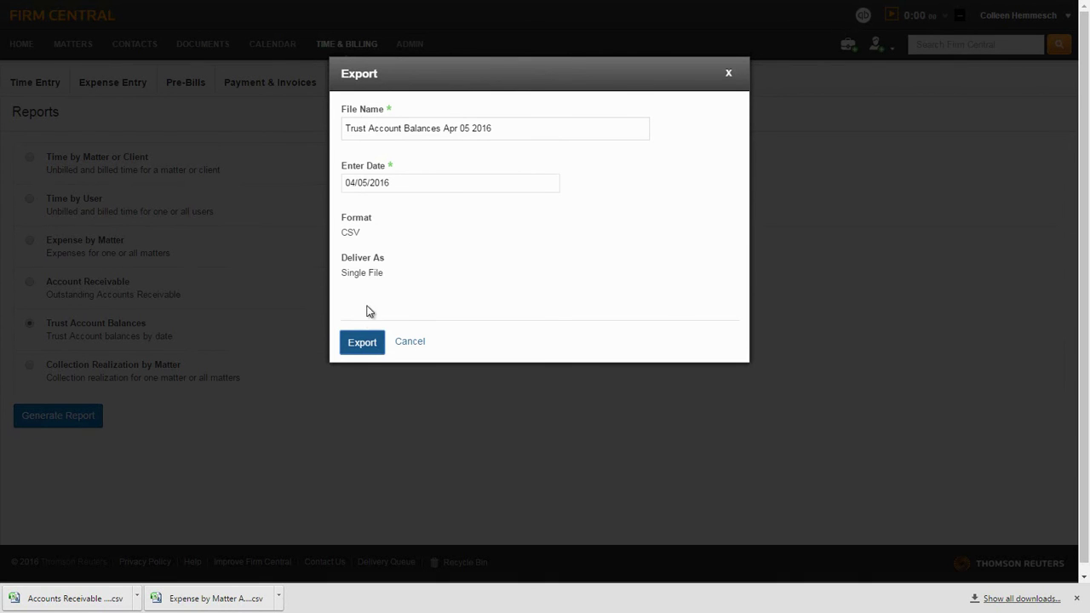
click(361, 344)
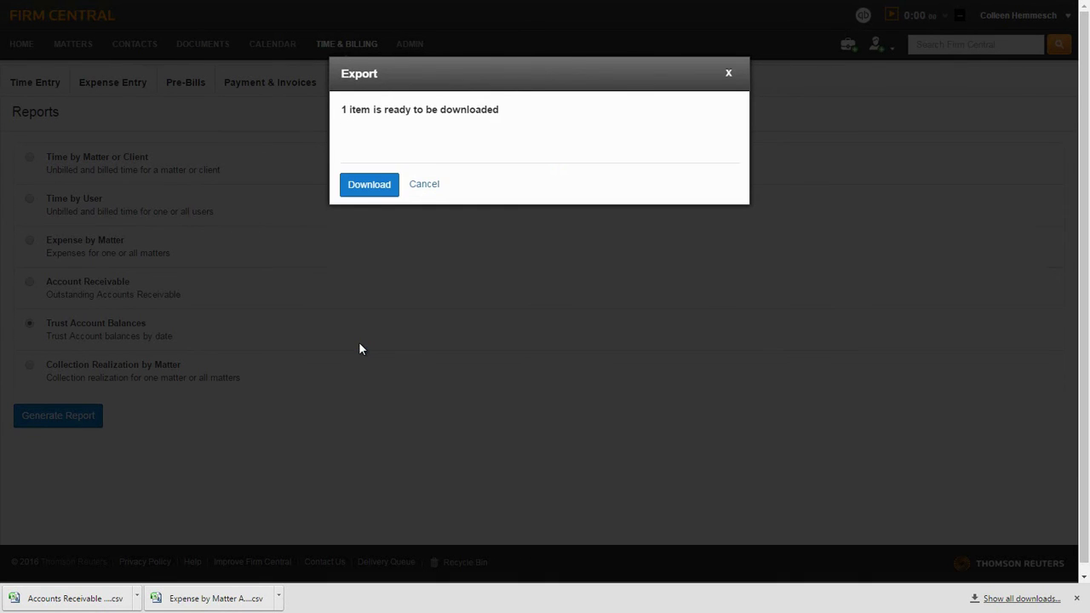
click(370, 184)
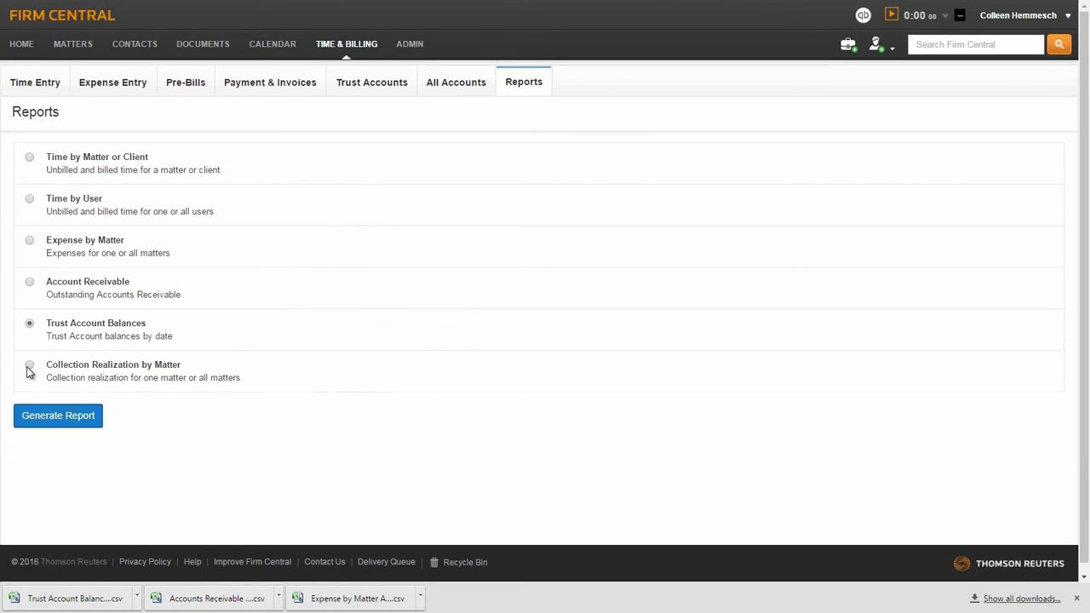
Export the Collection Realization by Matter report for All Matters and download the CSV.
click(31, 422)
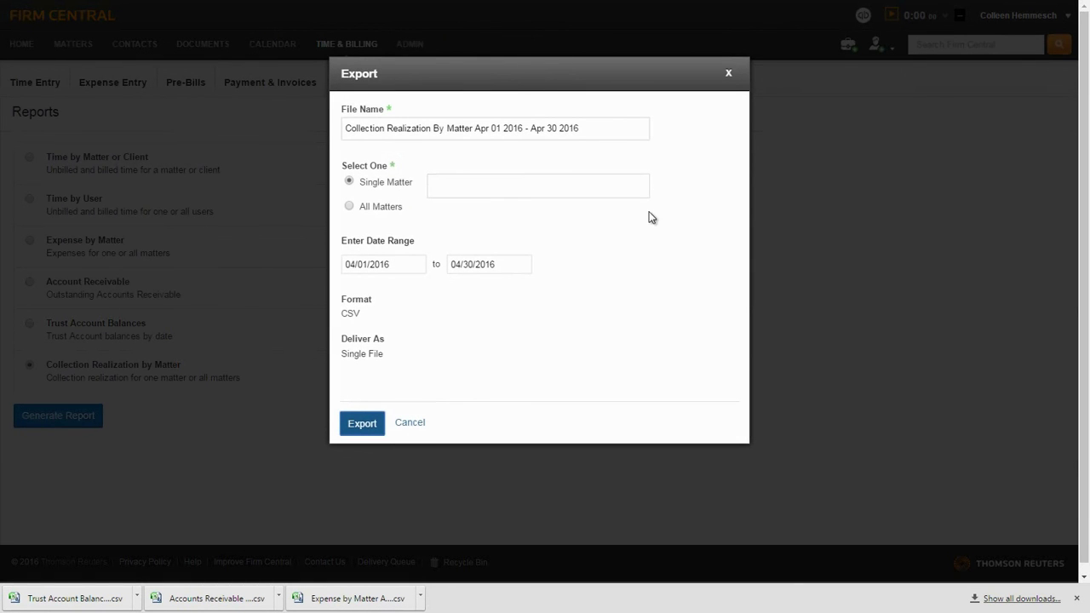
click(348, 207)
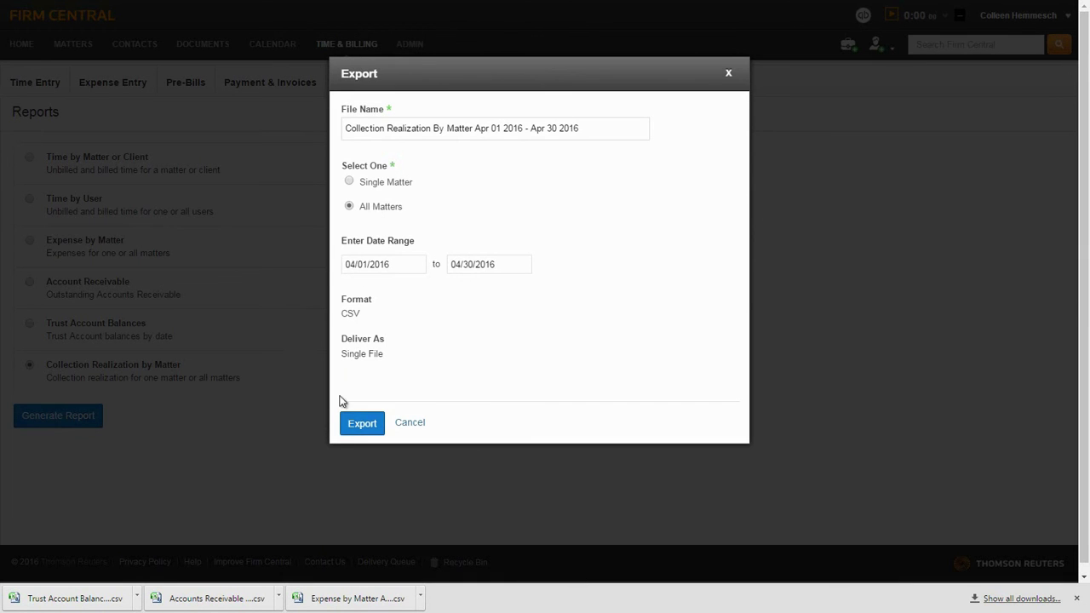
click(350, 431)
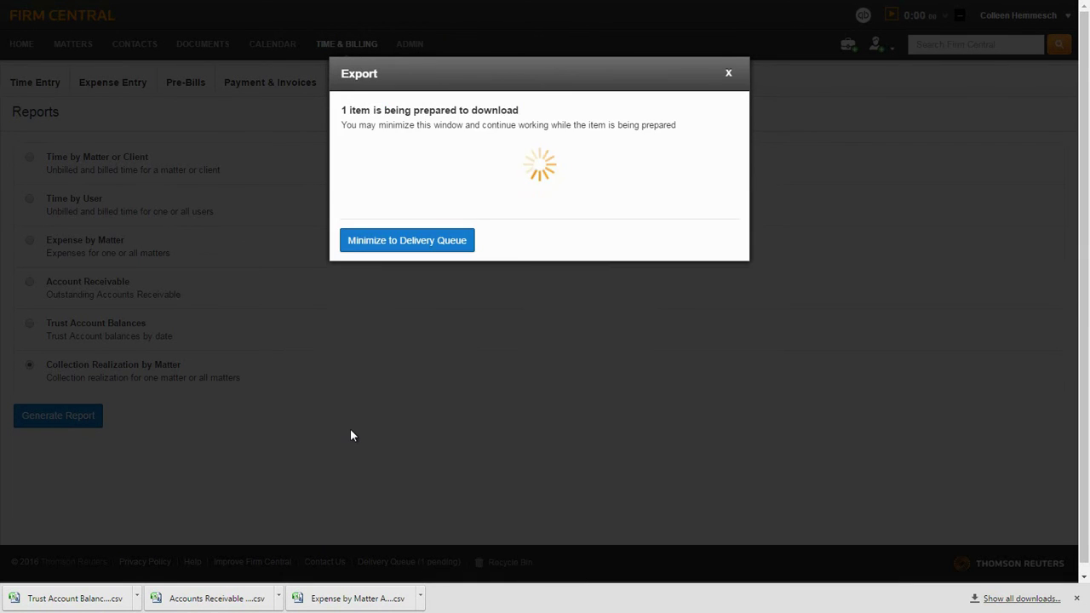
click(371, 184)
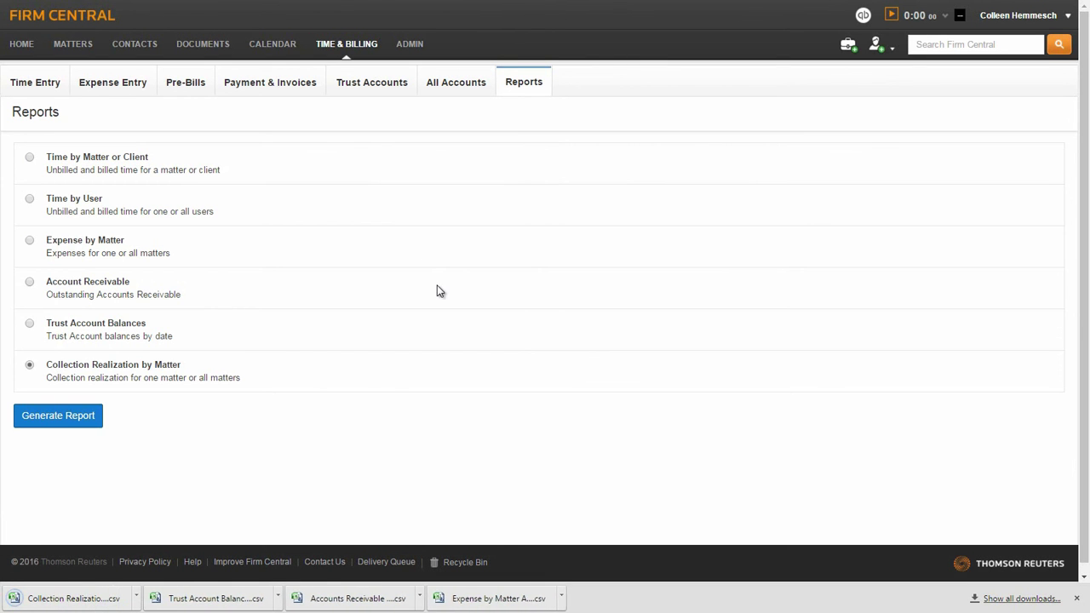